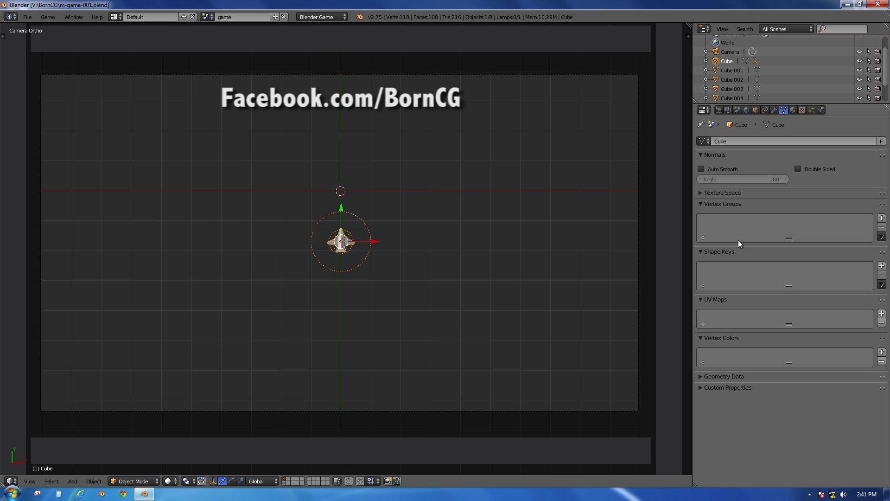
Step: Test-play the game in the viewport, steering the spaceship and firing shots, and stop the game
{"action": "key", "text": "p"}
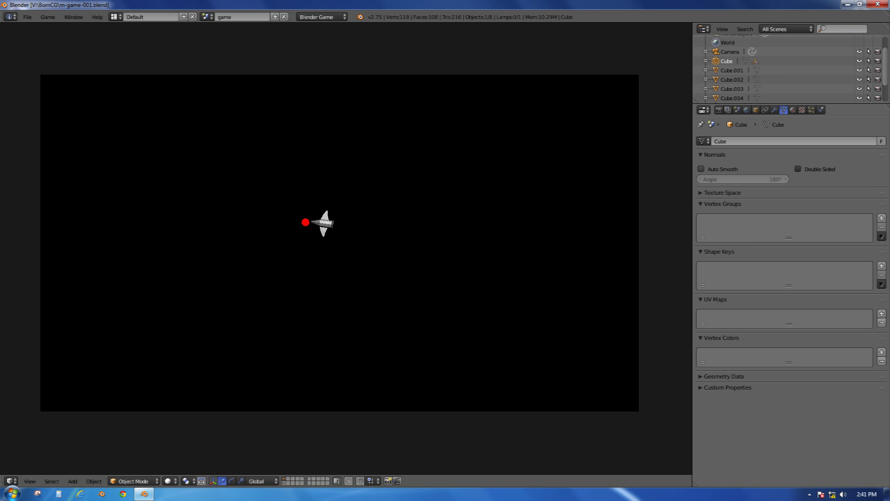
{"action": "key", "text": "space"}
{"action": "key", "text": "Right"}
{"action": "key", "text": "space"}
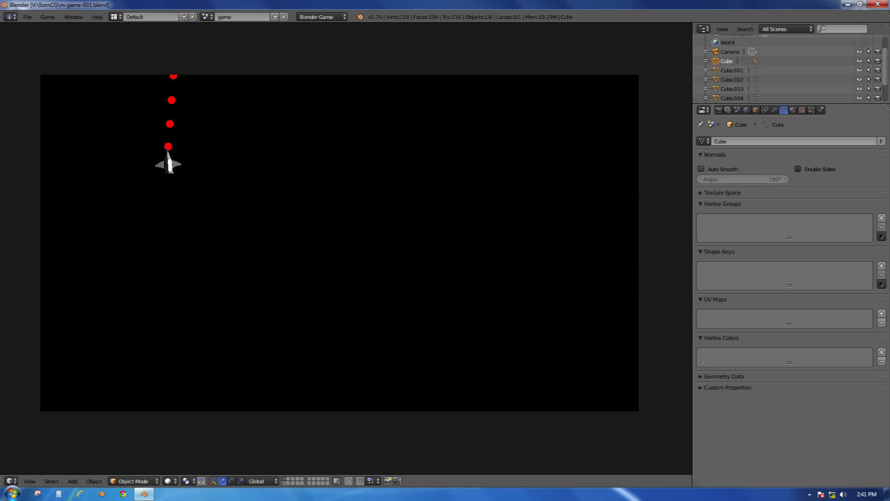
{"action": "key", "text": "Left"}
{"action": "key", "text": "space"}
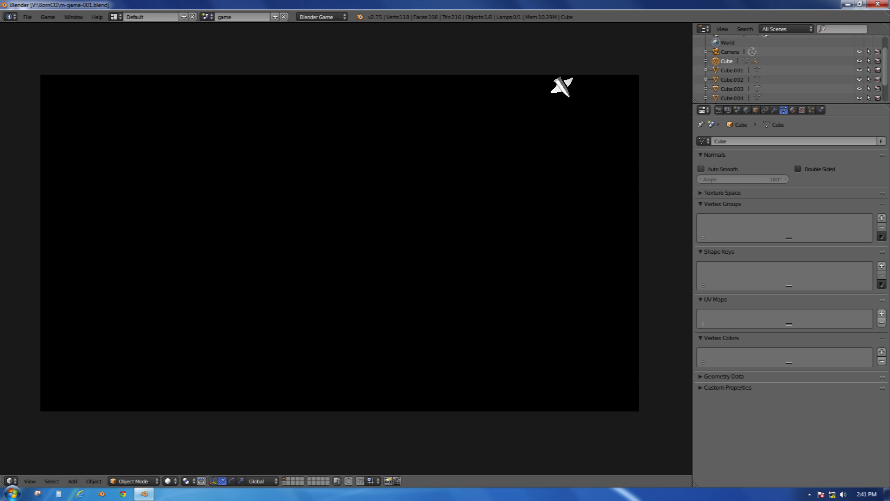
{"action": "key", "text": "Right"}
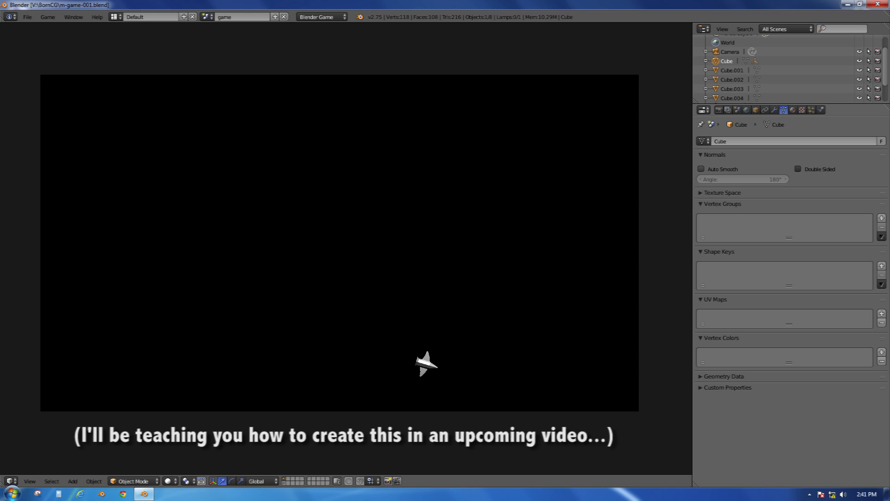
{"action": "key", "text": "space"}
{"action": "key", "text": "Left"}
{"action": "key", "text": "space"}
{"action": "key", "text": "space"}
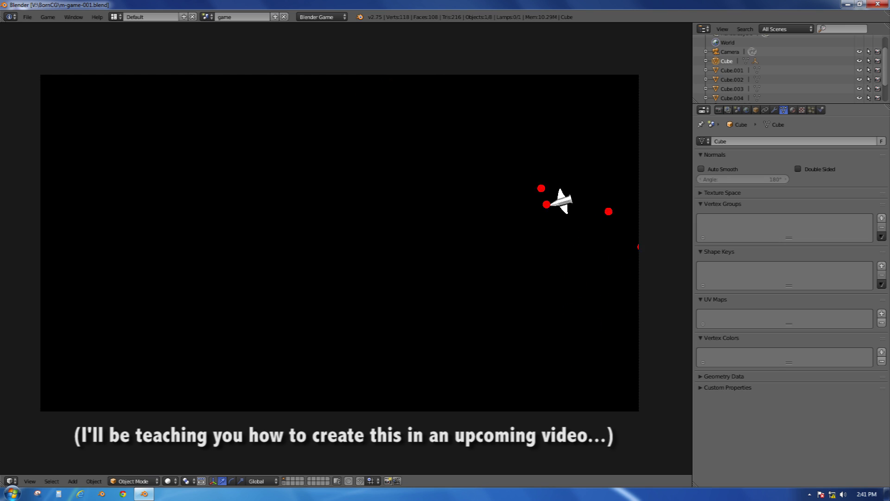
{"action": "key", "text": "space"}
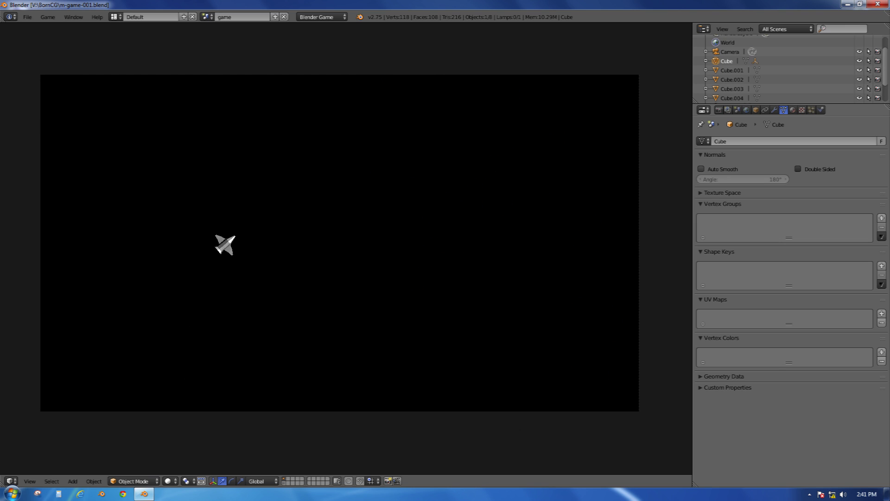
{"action": "key", "text": "Escape"}
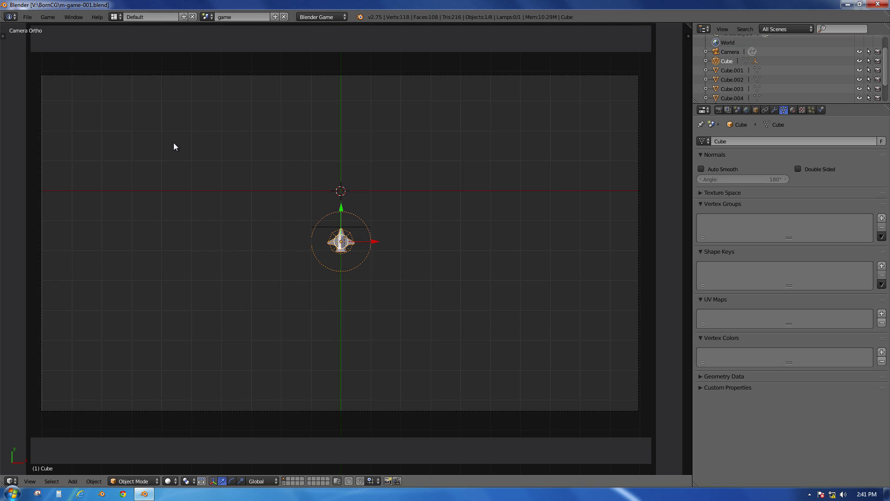
Step: Open the user preferences, enlarge their window, and display the add-ons section after a look at the interface settings
{"action": "left_click", "coordinate": [27, 17]}
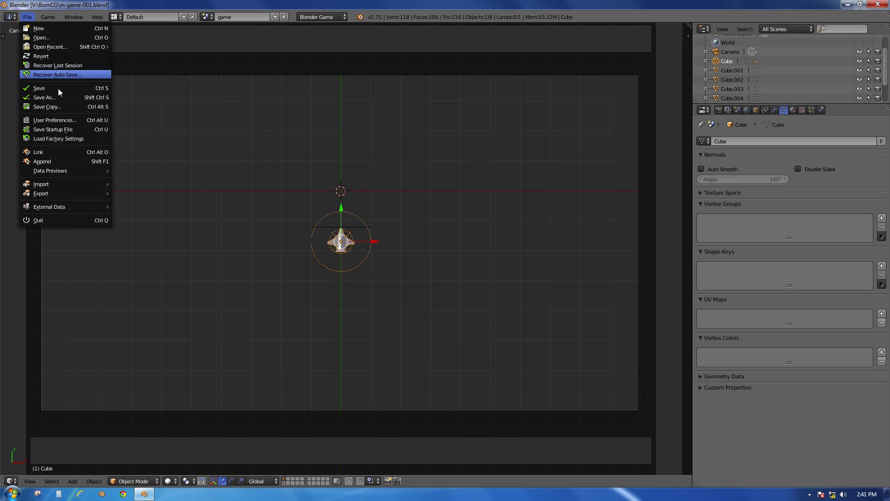
{"action": "left_click", "coordinate": [74, 120]}
{"action": "left_click_drag", "start_coordinate": [88, 15], "coordinate": [299, 53]}
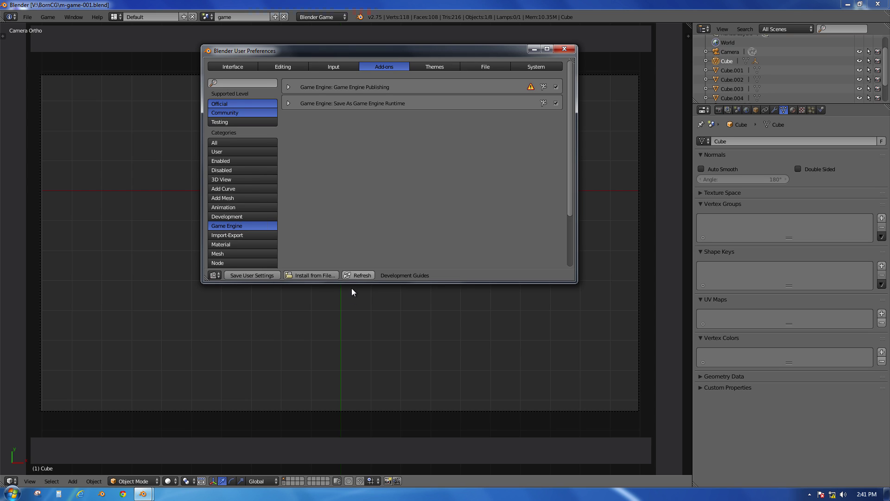
{"action": "left_click_drag", "start_coordinate": [350, 282], "coordinate": [350, 391]}
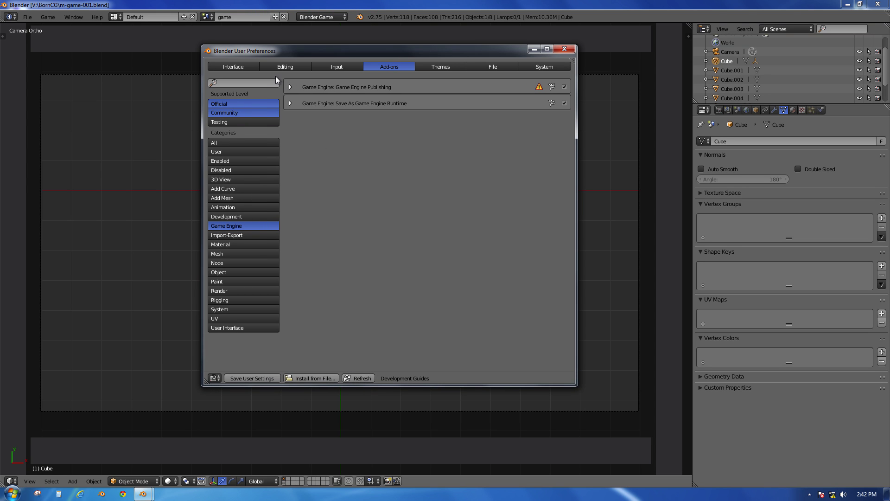
{"action": "left_click", "coordinate": [240, 68]}
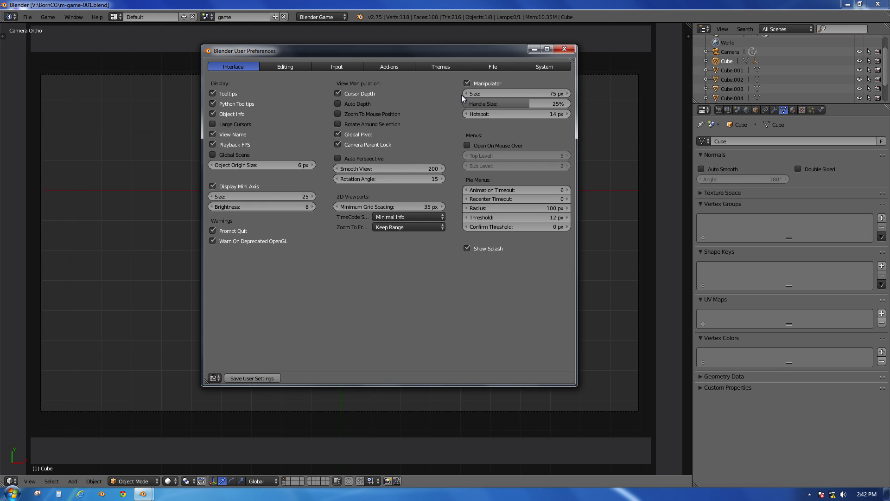
{"action": "left_click", "coordinate": [389, 67]}
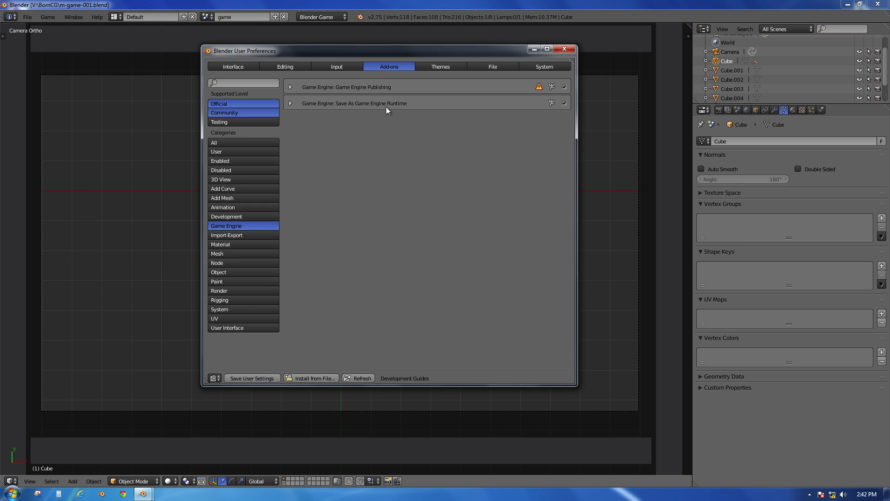
Step: Filter the add-ons to the Game Engine category, save the user settings with Save As Game Engine Runtime enabled, and close the preferences
{"action": "left_click", "coordinate": [223, 142]}
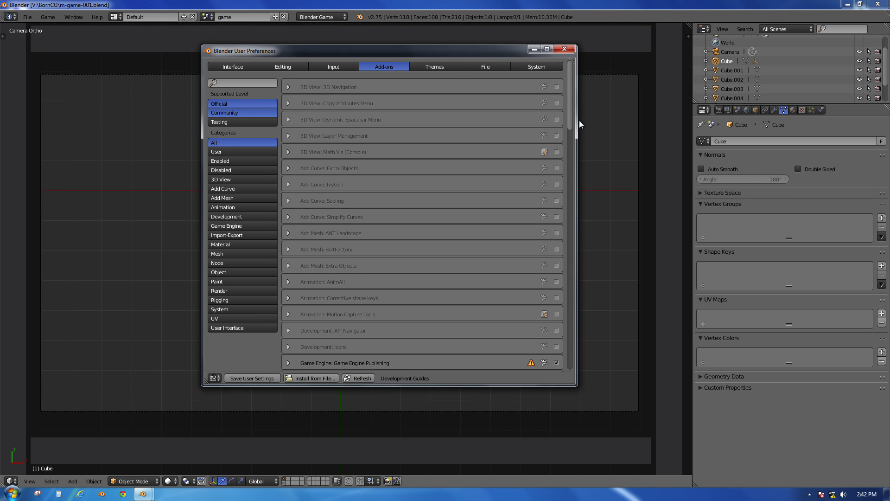
{"action": "mouse_move", "coordinate": [566, 95]}
{"action": "left_mouse_down"}
{"action": "mouse_move", "coordinate": [570, 204]}
{"action": "mouse_move", "coordinate": [555, 293]}
{"action": "mouse_move", "coordinate": [563, 81]}
{"action": "left_mouse_up"}
{"action": "left_click", "coordinate": [238, 226]}
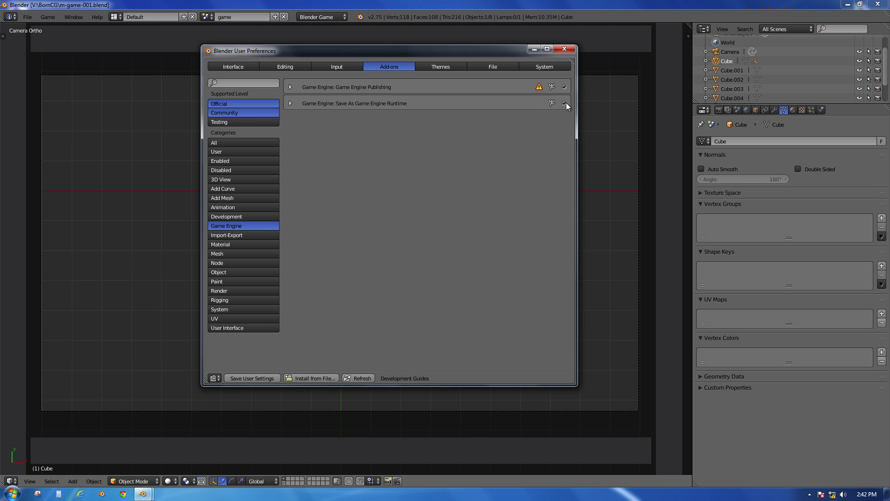
{"action": "left_click", "coordinate": [250, 377]}
{"action": "left_click", "coordinate": [565, 48]}
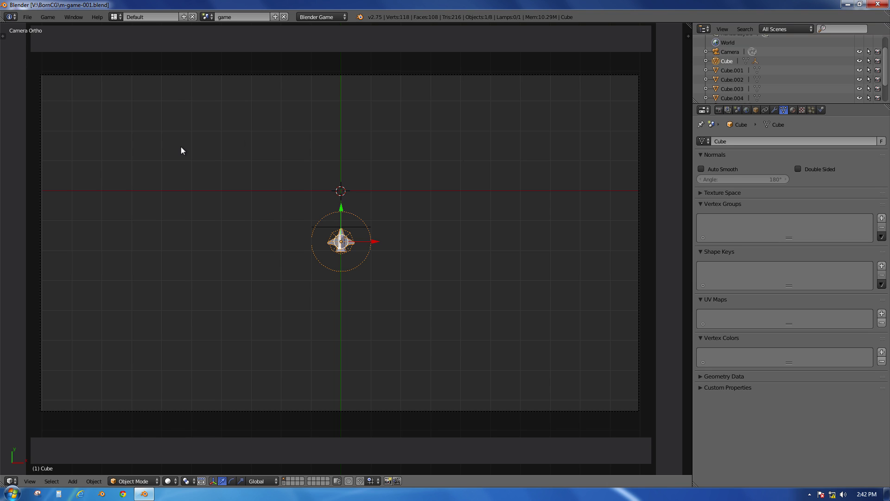
Step: Export the game to the Desktop as a game engine runtime named game.exe
{"action": "left_click", "coordinate": [28, 17]}
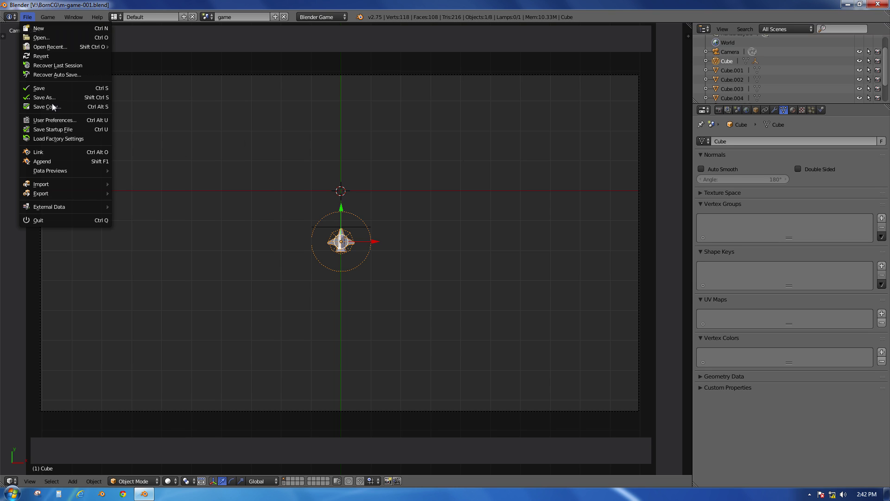
{"action": "mouse_move", "coordinate": [74, 197]}
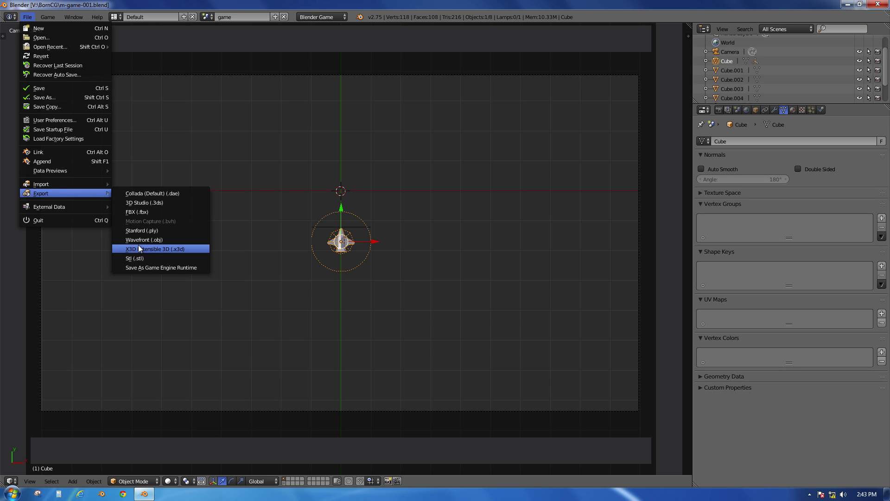
{"action": "left_click", "coordinate": [190, 267]}
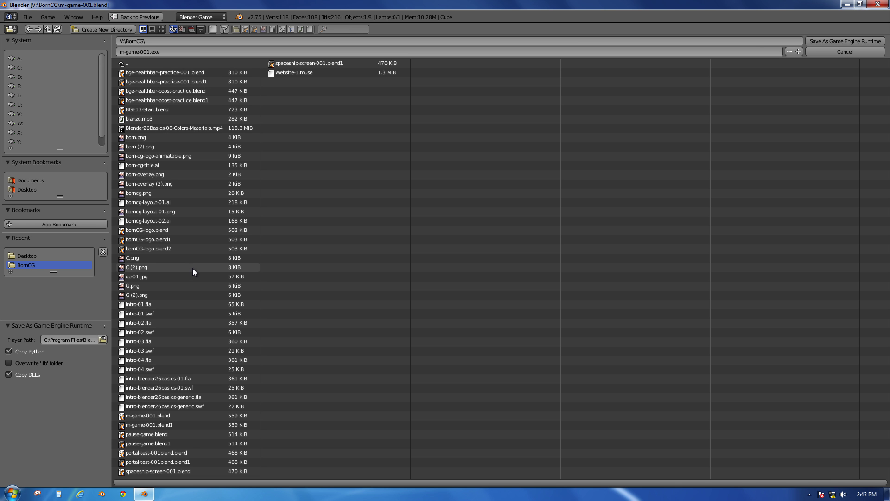
{"action": "left_click", "coordinate": [23, 190]}
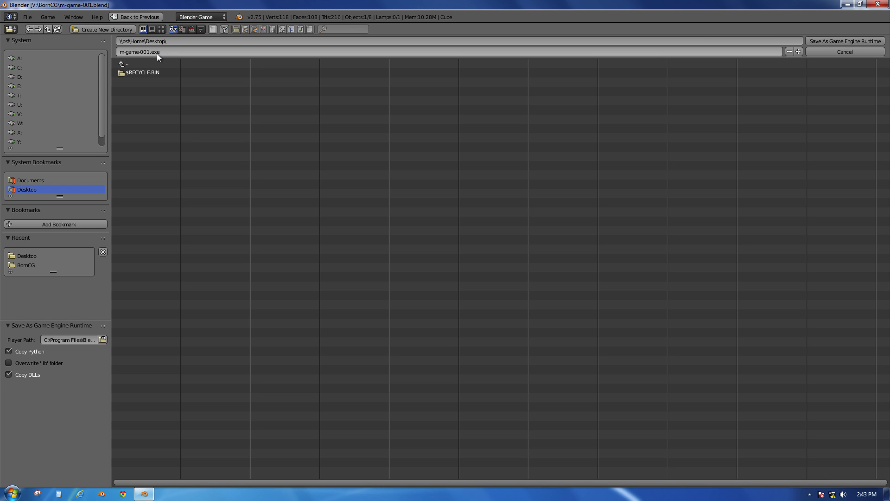
{"action": "left_click", "coordinate": [137, 49]}
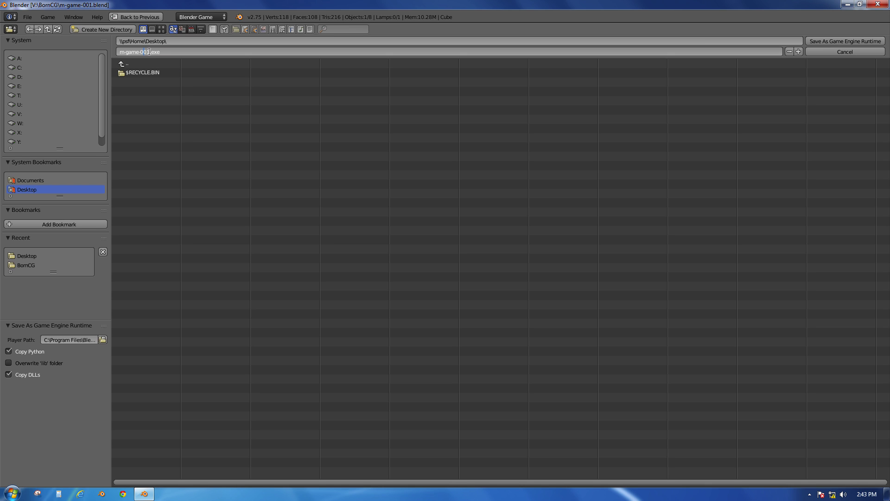
{"action": "double_click", "coordinate": [149, 52]}
{"action": "type", "text": "game"}
{"action": "left_click", "coordinate": [766, 30]}
{"action": "left_click", "coordinate": [813, 40]}
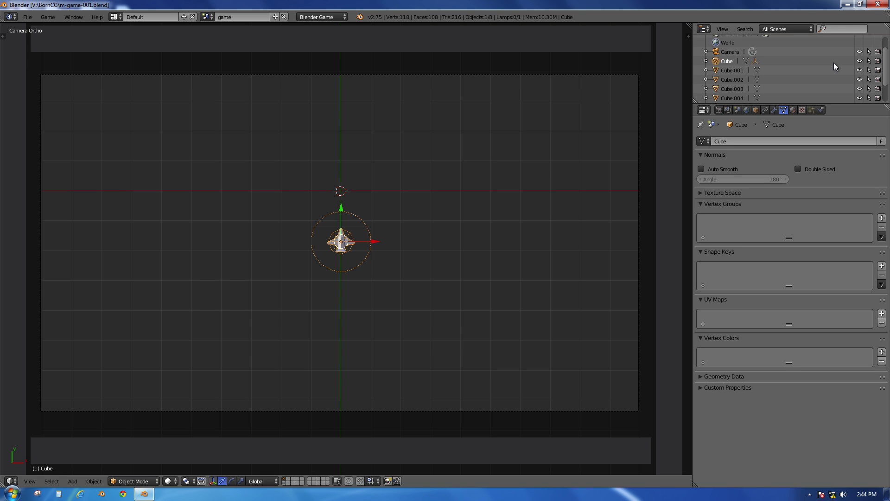
Step: Switch to the Windows desktop and examine the exported 2.75 folder down to its python lib subfolder
{"action": "left_click", "coordinate": [846, 6]}
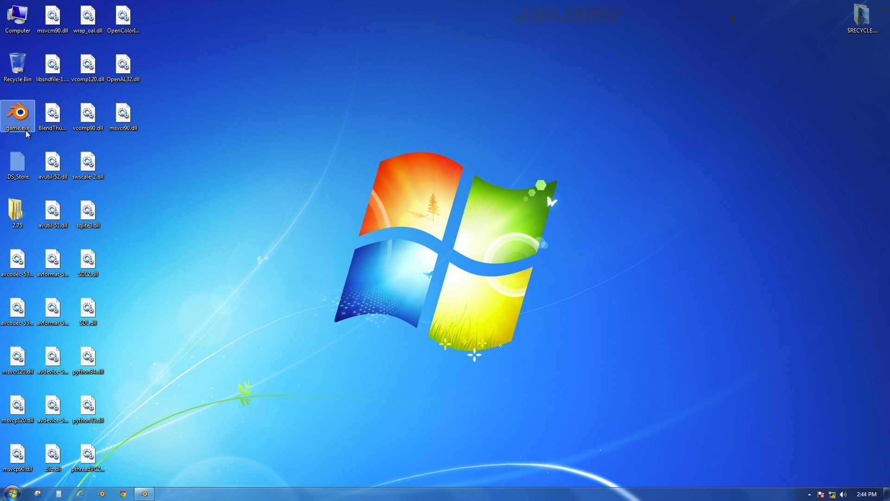
{"action": "double_click", "coordinate": [22, 114]}
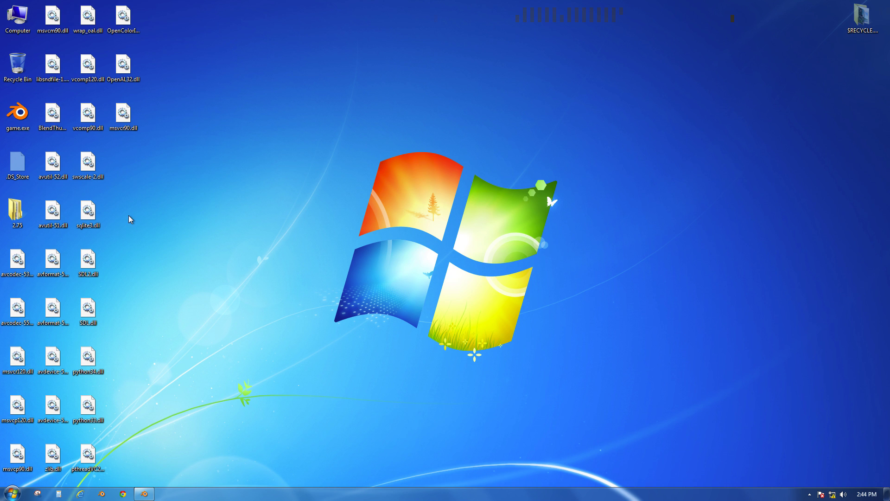
{"action": "left_click", "coordinate": [15, 217]}
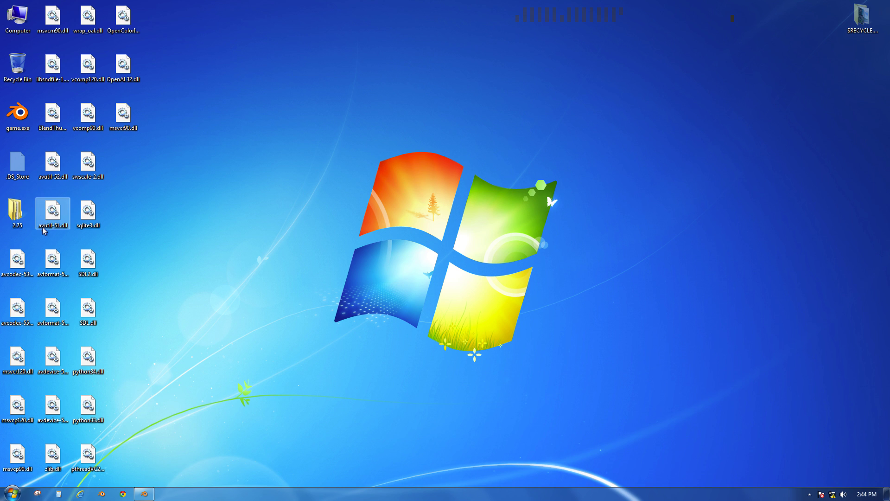
{"action": "double_click", "coordinate": [17, 211]}
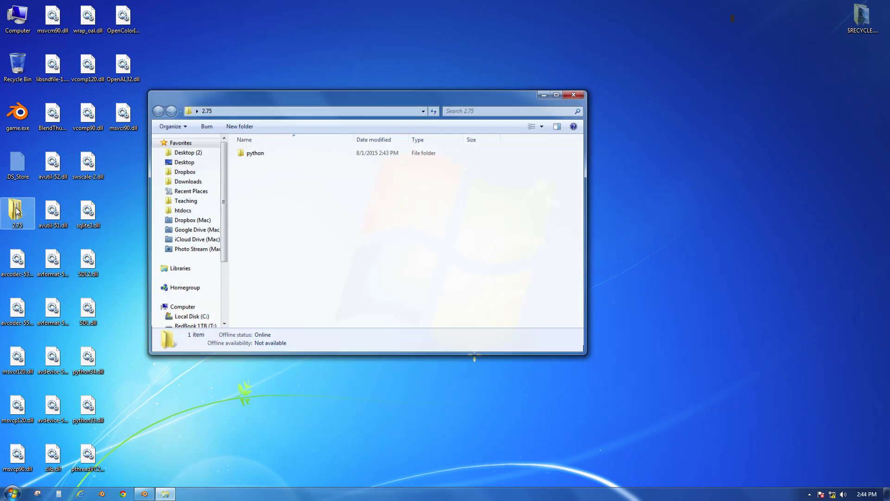
{"action": "double_click", "coordinate": [261, 153]}
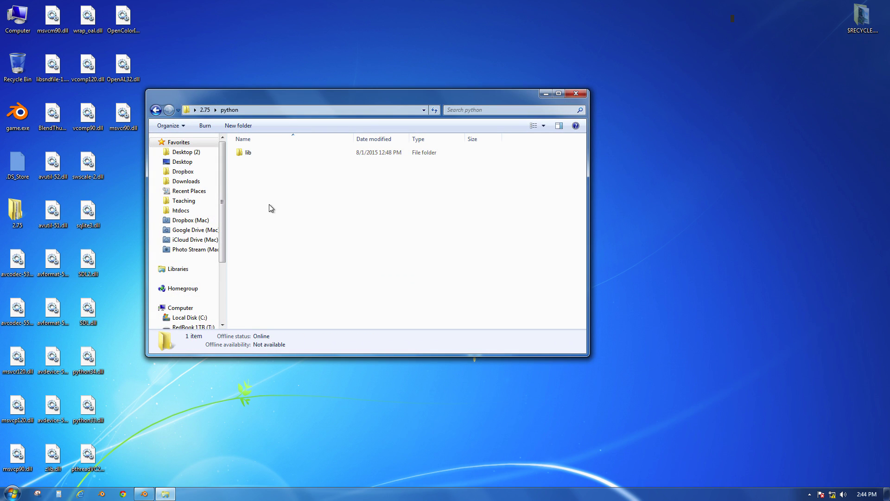
{"action": "double_click", "coordinate": [251, 155]}
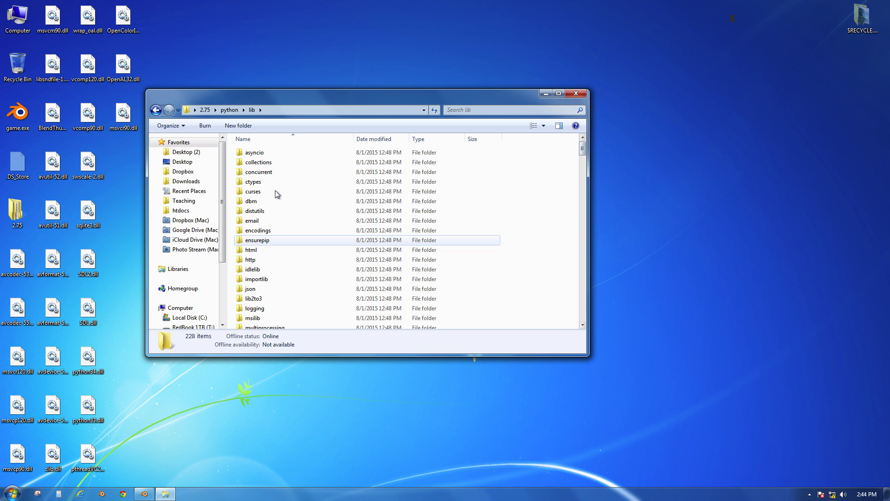
{"action": "left_click", "coordinate": [576, 93]}
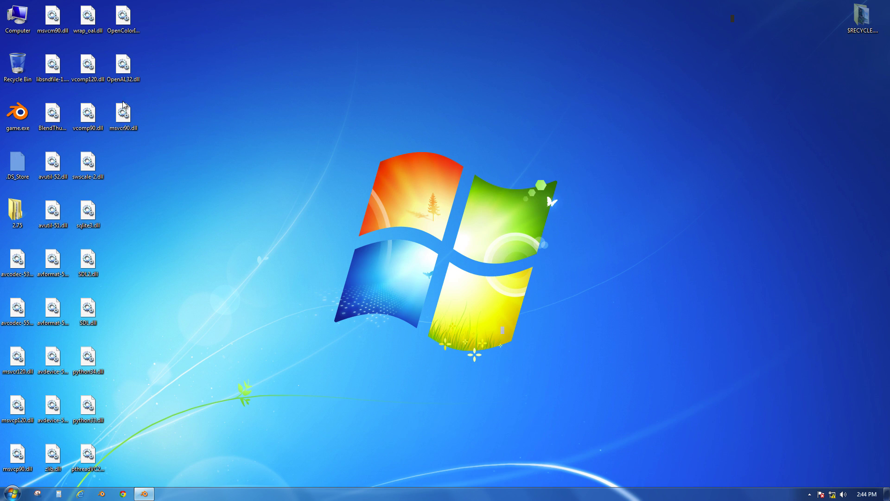
Step: Run the exported game.exe, test pausing and resuming, reposition its window, and quit the game
{"action": "left_click", "coordinate": [27, 125]}
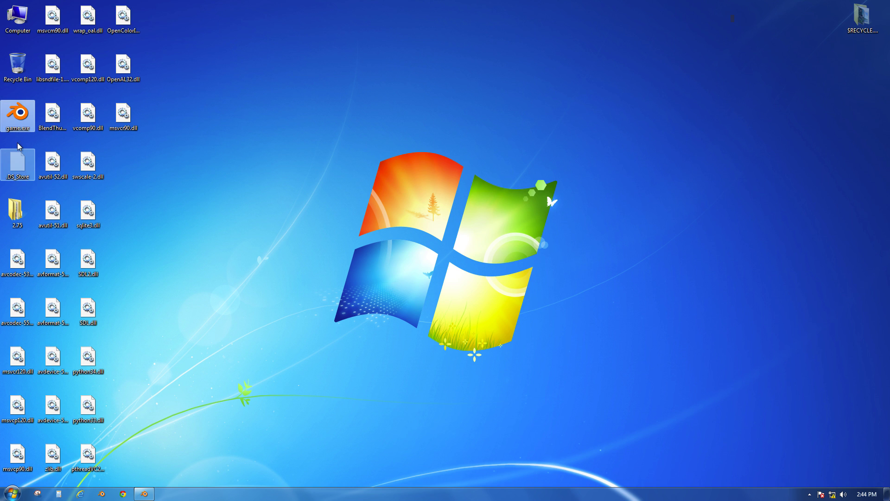
{"action": "double_click", "coordinate": [20, 113]}
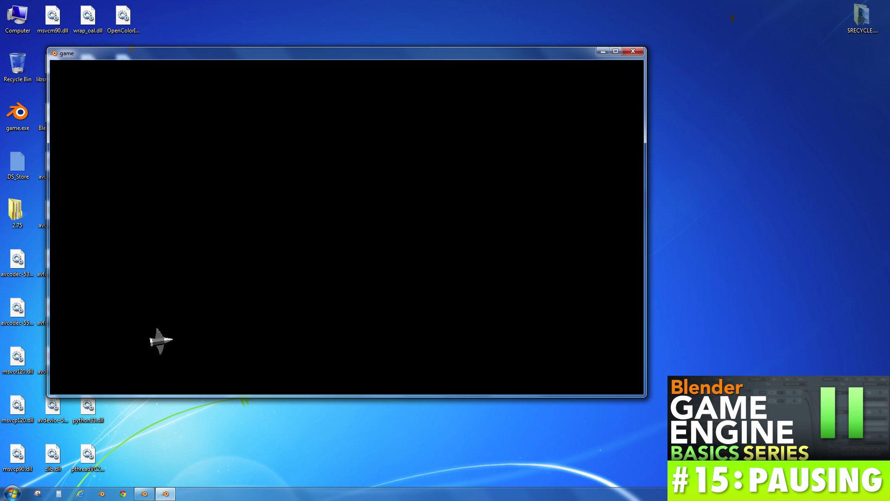
{"action": "key", "text": "p"}
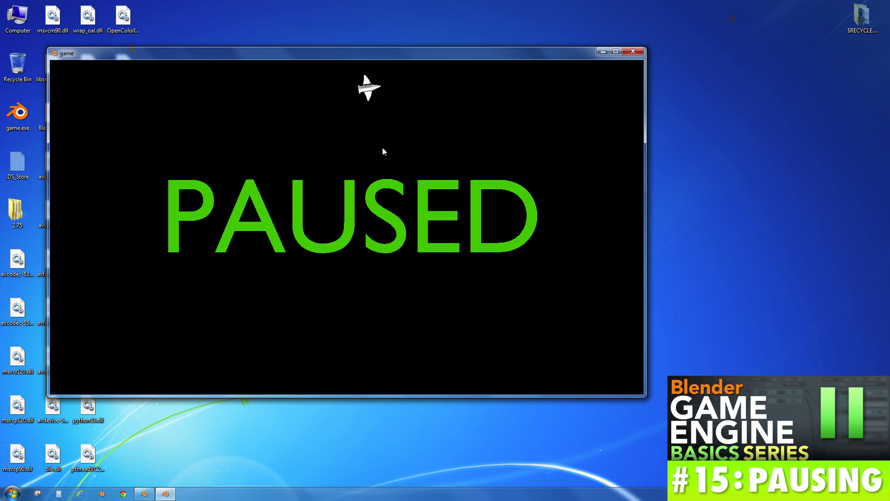
{"action": "mouse_move", "coordinate": [547, 54]}
{"action": "left_mouse_down"}
{"action": "mouse_move", "coordinate": [560, 87]}
{"action": "mouse_move", "coordinate": [541, 71]}
{"action": "left_mouse_up"}
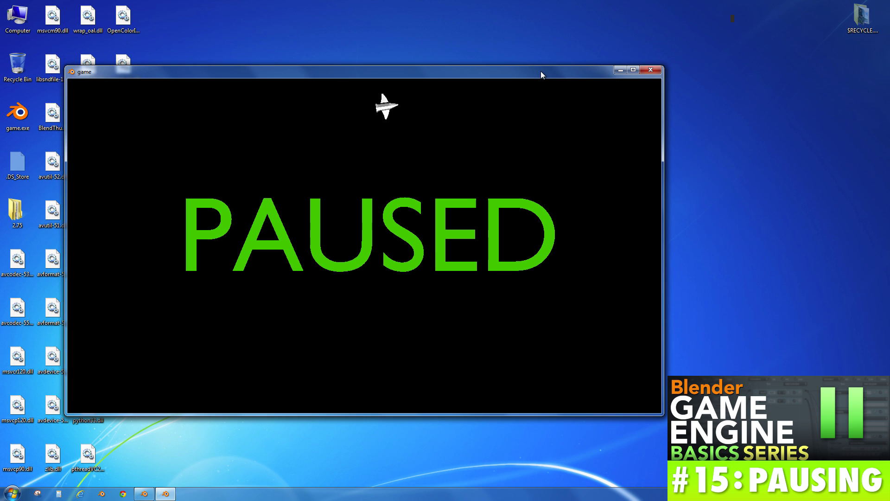
{"action": "key", "text": "p"}
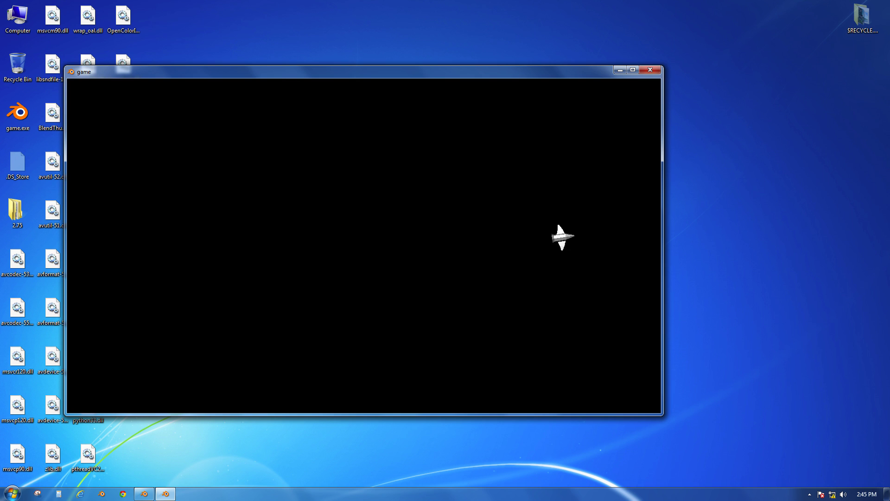
{"action": "key", "text": "Escape"}
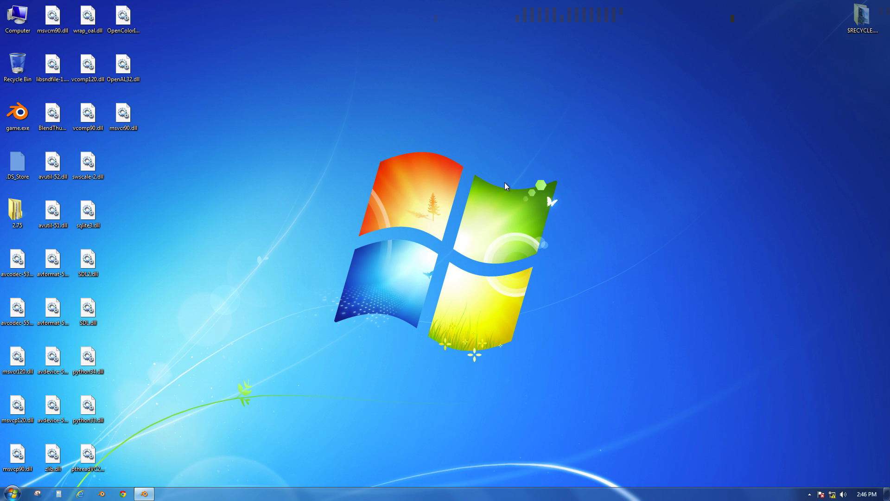
{"action": "key", "text": "Escape"}
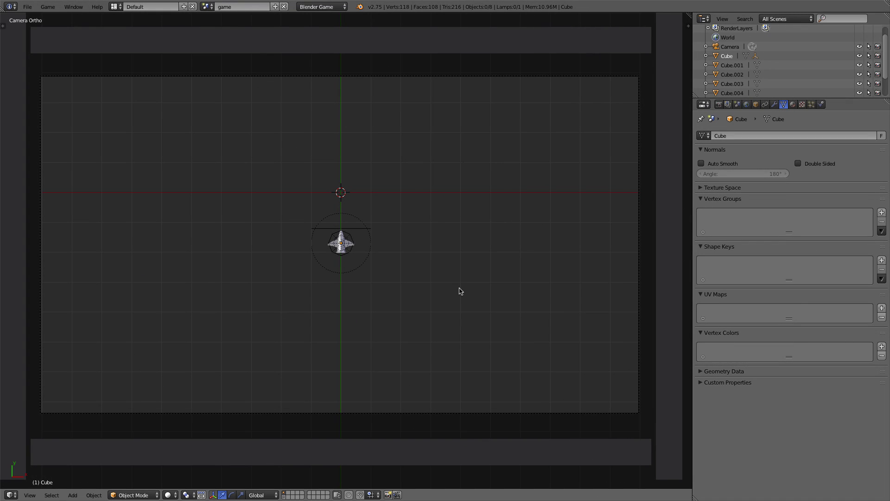
Step: Open the user preferences, enlarge the window near the middle of the screen, and filter the add-ons to the Game Engine category
{"action": "left_click", "coordinate": [27, 6]}
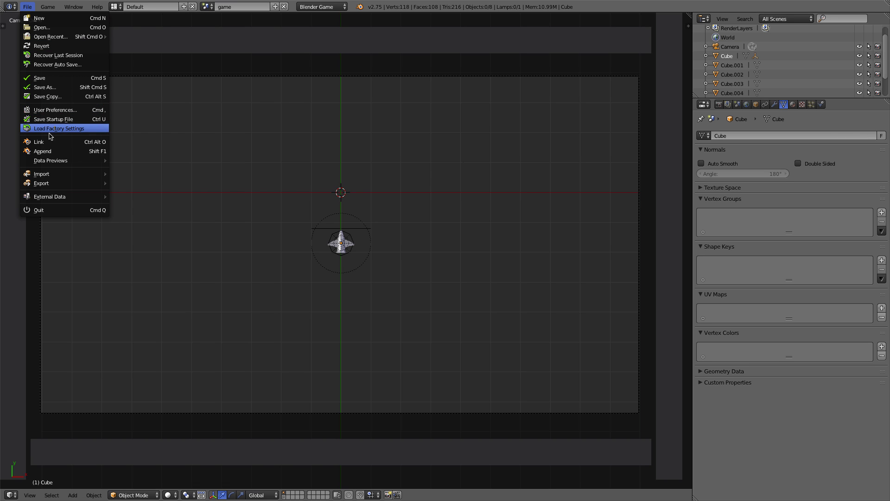
{"action": "left_click", "coordinate": [59, 111]}
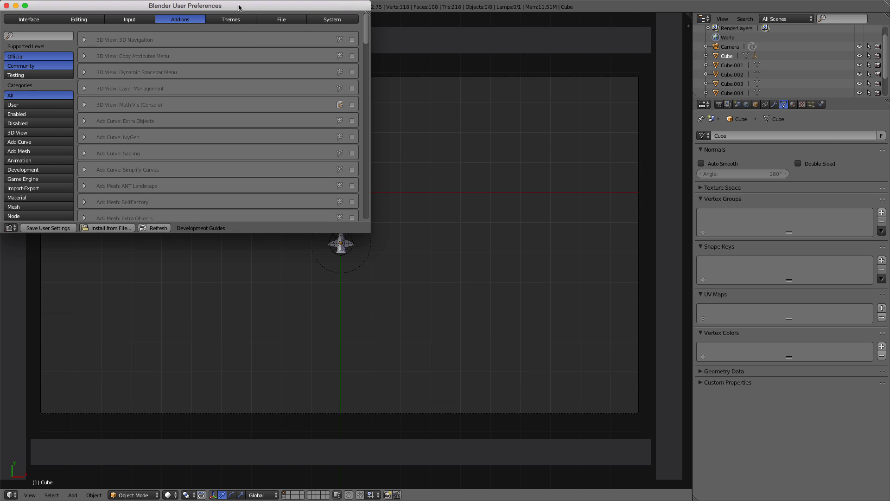
{"action": "left_click_drag", "start_coordinate": [232, 6], "coordinate": [469, 68]}
{"action": "left_click_drag", "start_coordinate": [607, 295], "coordinate": [612, 415]}
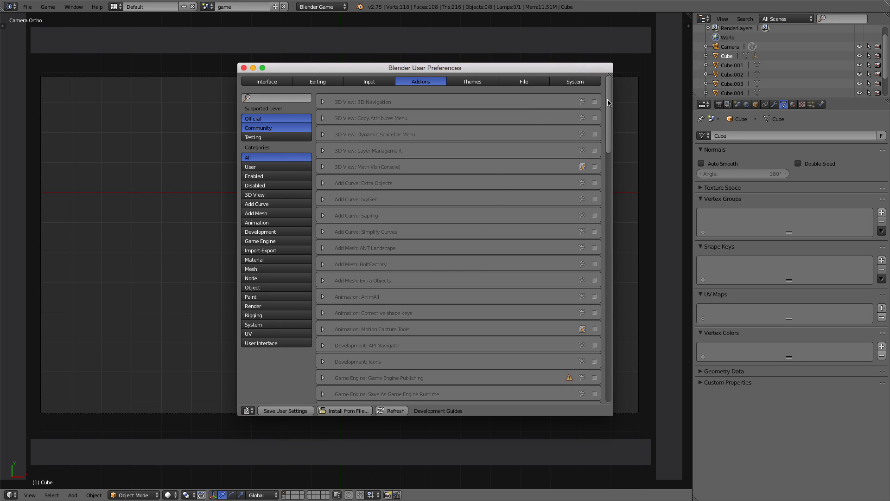
{"action": "scroll", "coordinate": [602, 93], "scroll_direction": "down", "scroll_amount": 15}
{"action": "scroll", "coordinate": [603, 86], "scroll_direction": "up", "scroll_amount": 15}
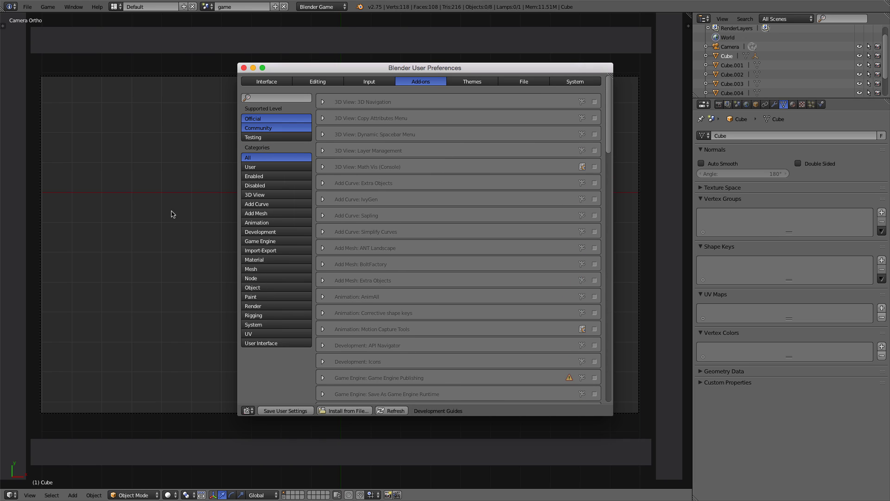
{"action": "left_click", "coordinate": [273, 244]}
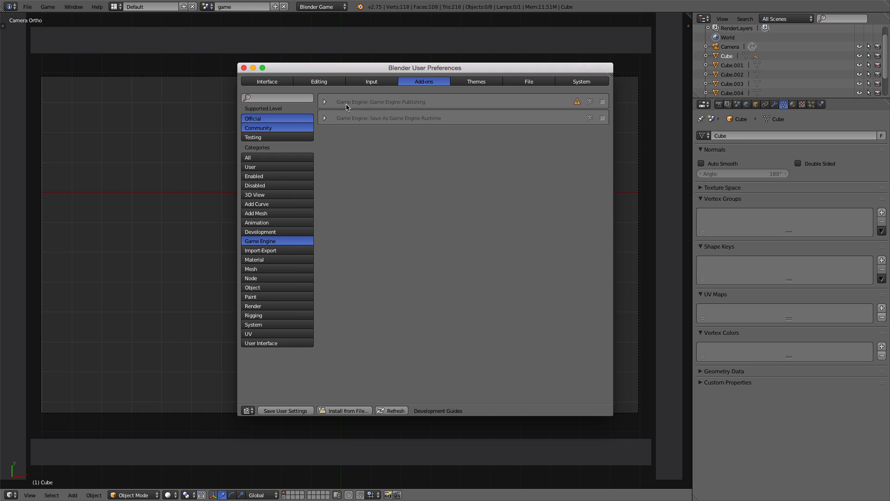
Step: Enable the Save As Game Engine Runtime and Game Engine Publishing add-ons, save the user settings, and close the preferences
{"action": "left_click", "coordinate": [602, 119]}
{"action": "left_click", "coordinate": [602, 102]}
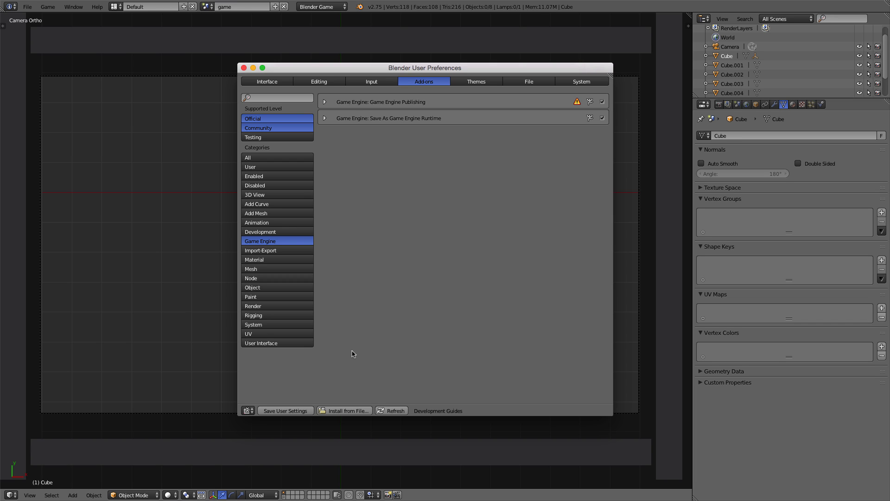
{"action": "left_click", "coordinate": [285, 411]}
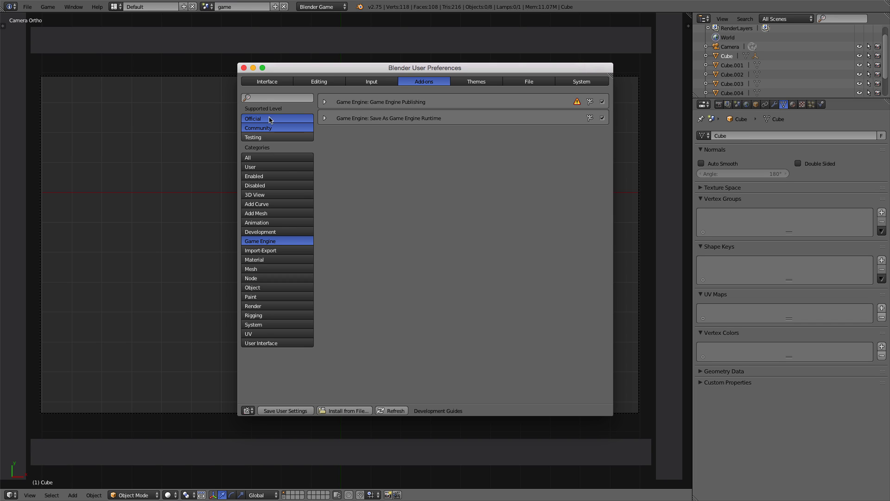
{"action": "left_click", "coordinate": [244, 67]}
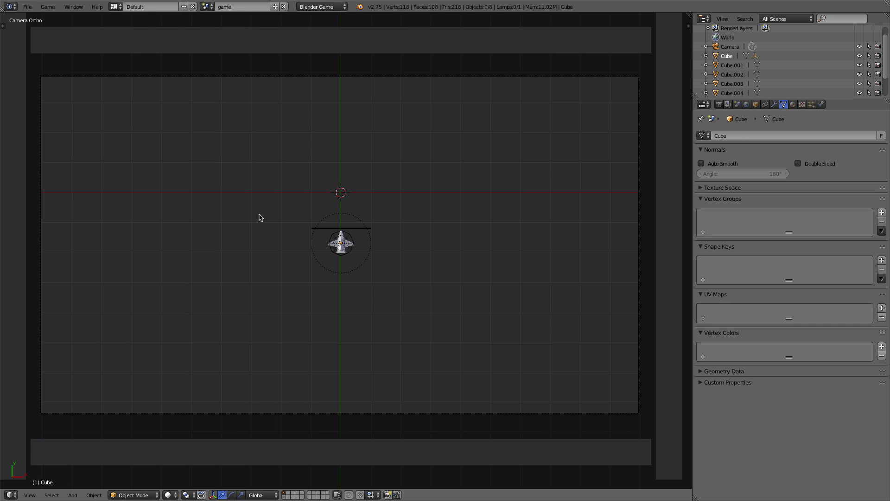
Step: Export the game to the Desktop as a game engine runtime named game.app
{"action": "left_click", "coordinate": [27, 8]}
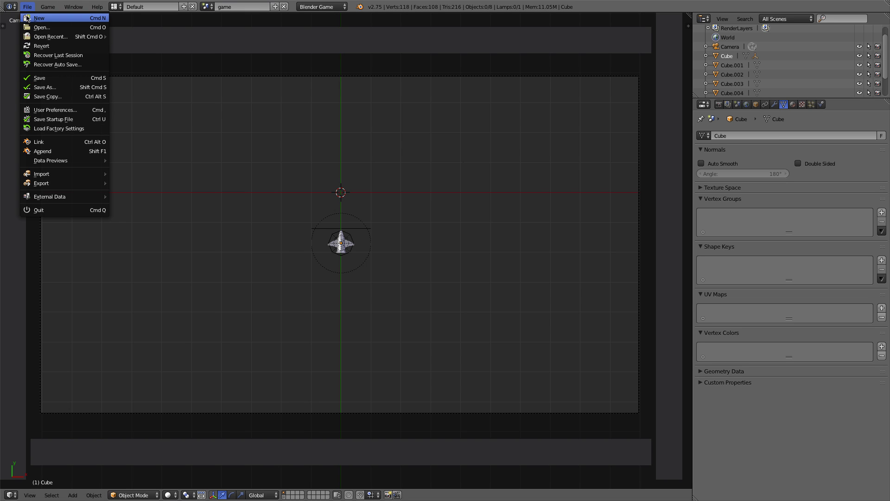
{"action": "mouse_move", "coordinate": [62, 185]}
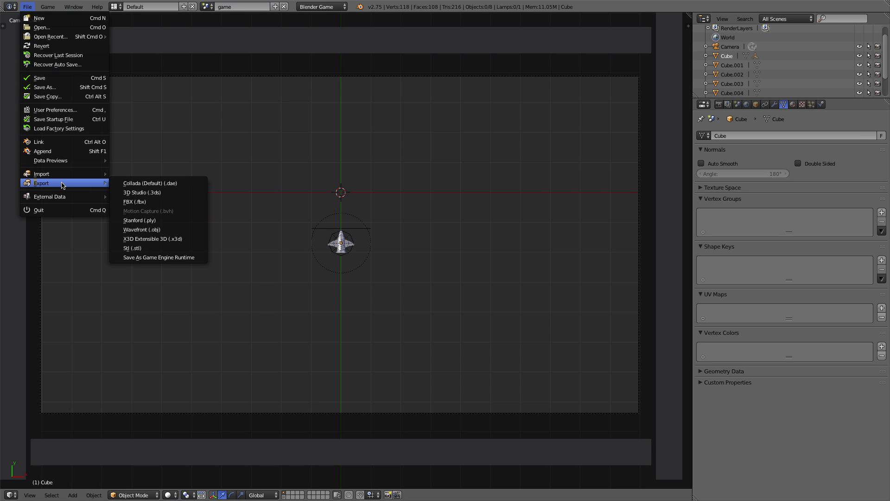
{"action": "left_click", "coordinate": [182, 259]}
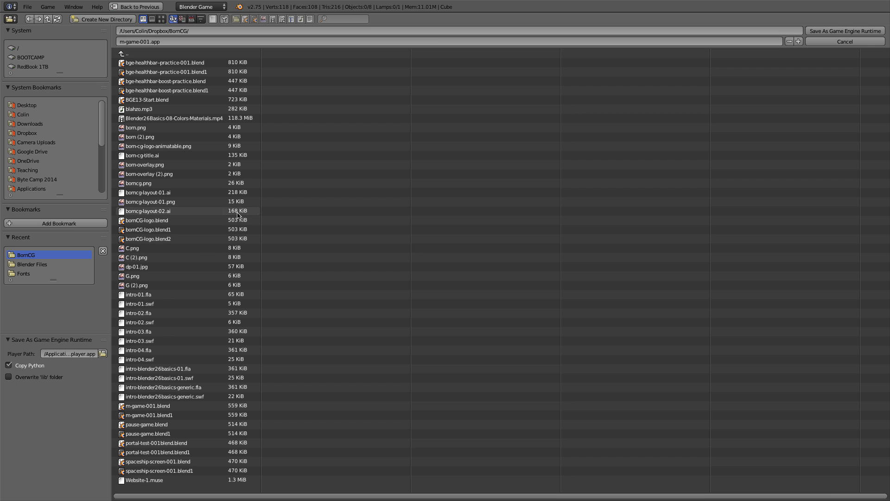
{"action": "left_click", "coordinate": [21, 106]}
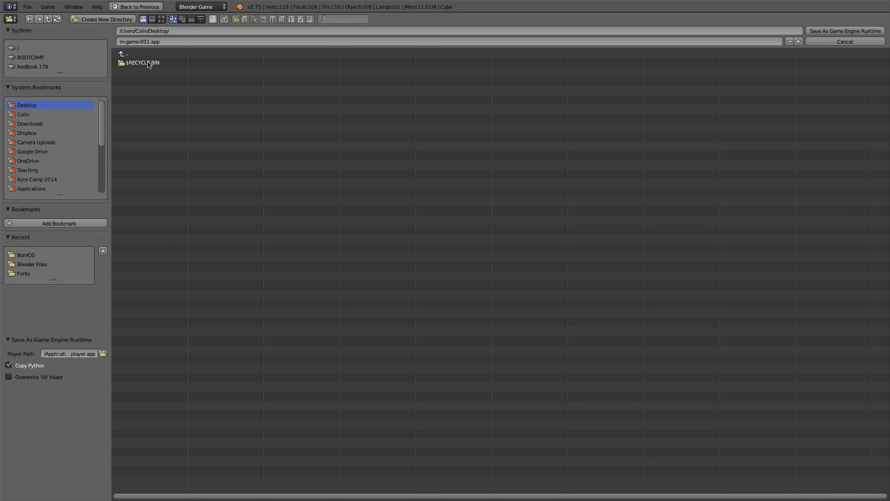
{"action": "left_click", "coordinate": [147, 42]}
{"action": "left_click", "coordinate": [149, 42]}
{"action": "left_click_drag", "start_coordinate": [149, 41], "coordinate": [75, 38]}
{"action": "type", "text": "gam"}
{"action": "left_click", "coordinate": [840, 31]}
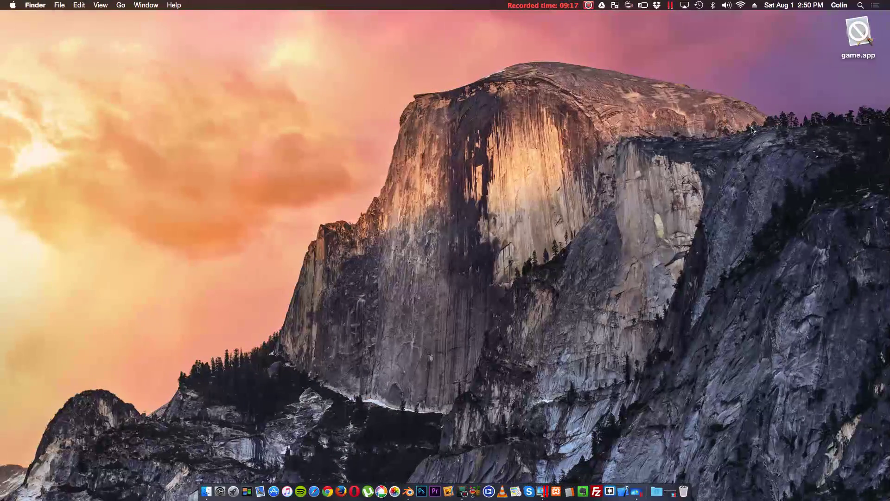
Step: Move game.app away from the corner of the Mac desktop and launch it, allowing the downloaded application to open
{"action": "left_click_drag", "start_coordinate": [862, 32], "coordinate": [698, 129]}
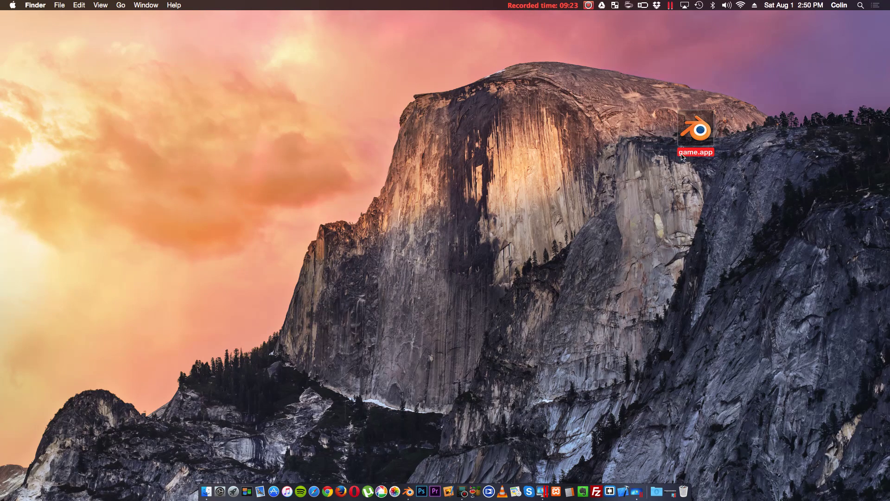
{"action": "double_click", "coordinate": [700, 130]}
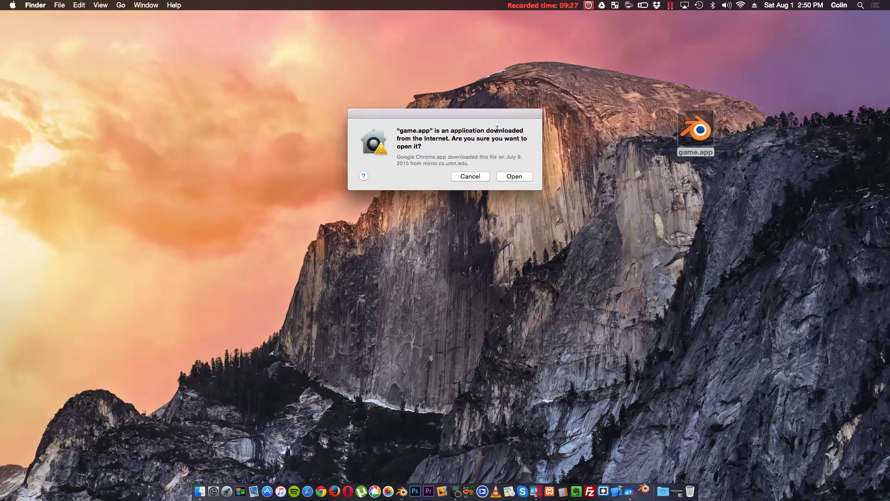
{"action": "left_click", "coordinate": [520, 178]}
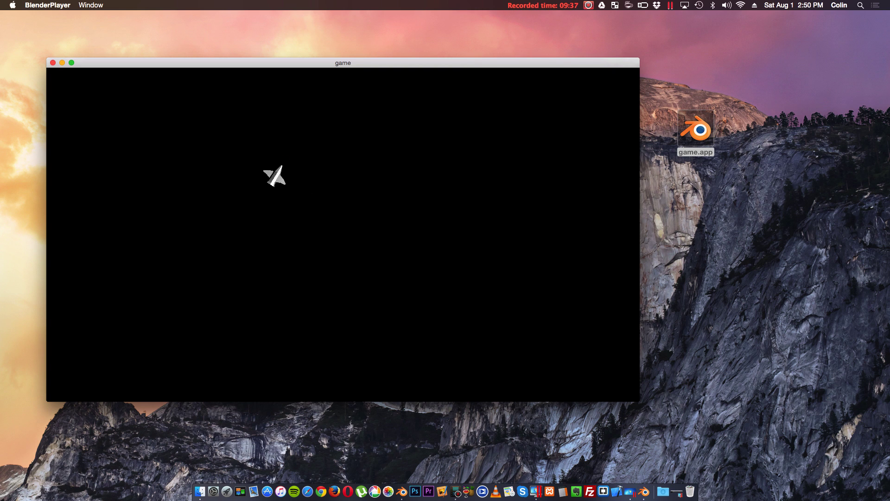
Step: Test the controls in the running game, pause it, and reposition its window on the desktop
{"action": "key", "text": "space"}
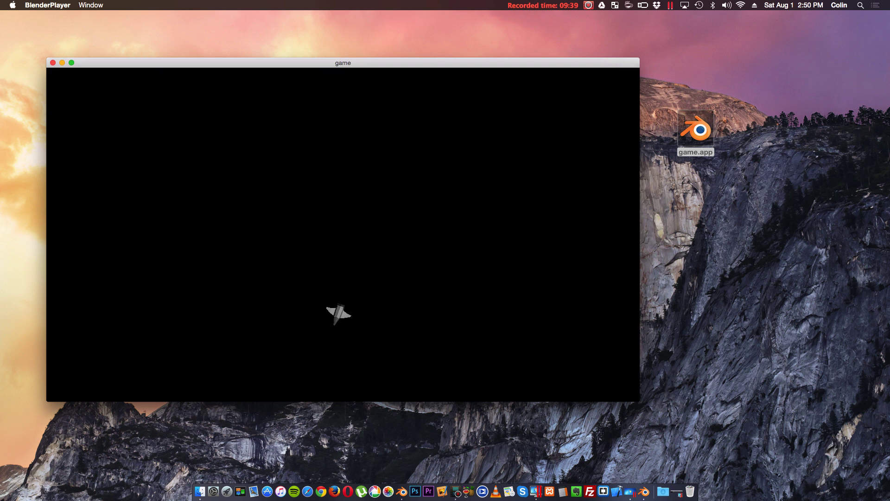
{"action": "key", "text": "p"}
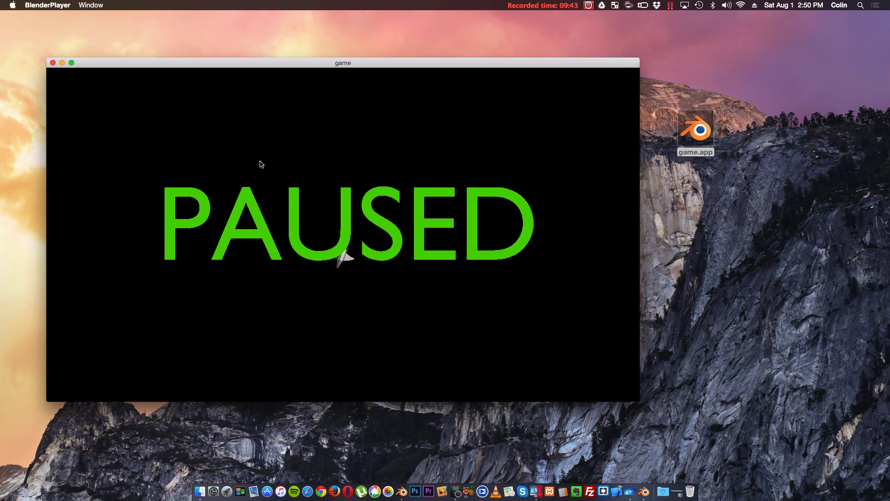
{"action": "left_click_drag", "start_coordinate": [124, 65], "coordinate": [229, 74]}
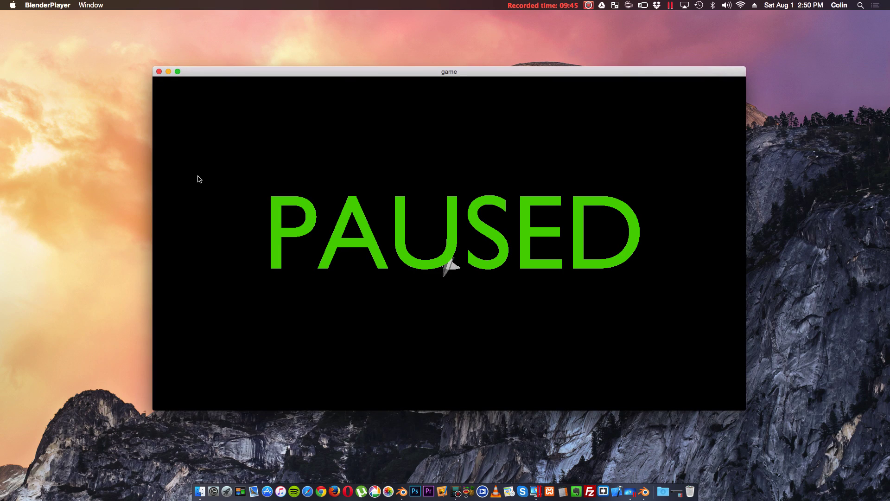